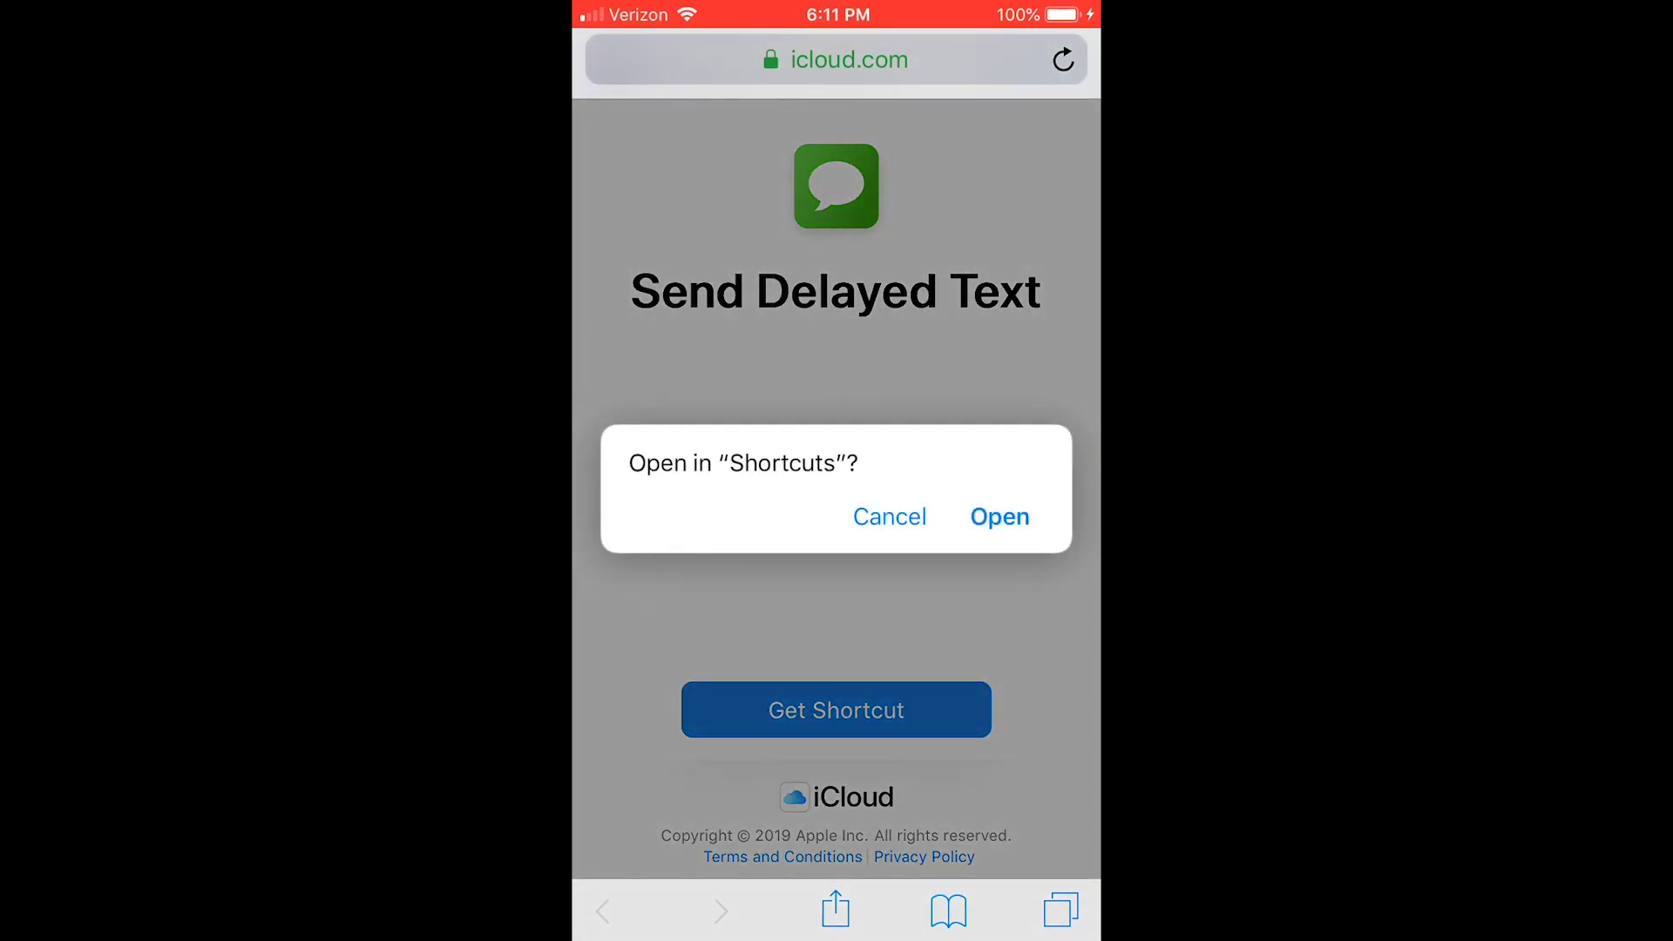
Add the Send Delayed Text shortcut from its iCloud link to the Shortcuts library.
{"action": "left_click", "coordinate": [999, 516]}
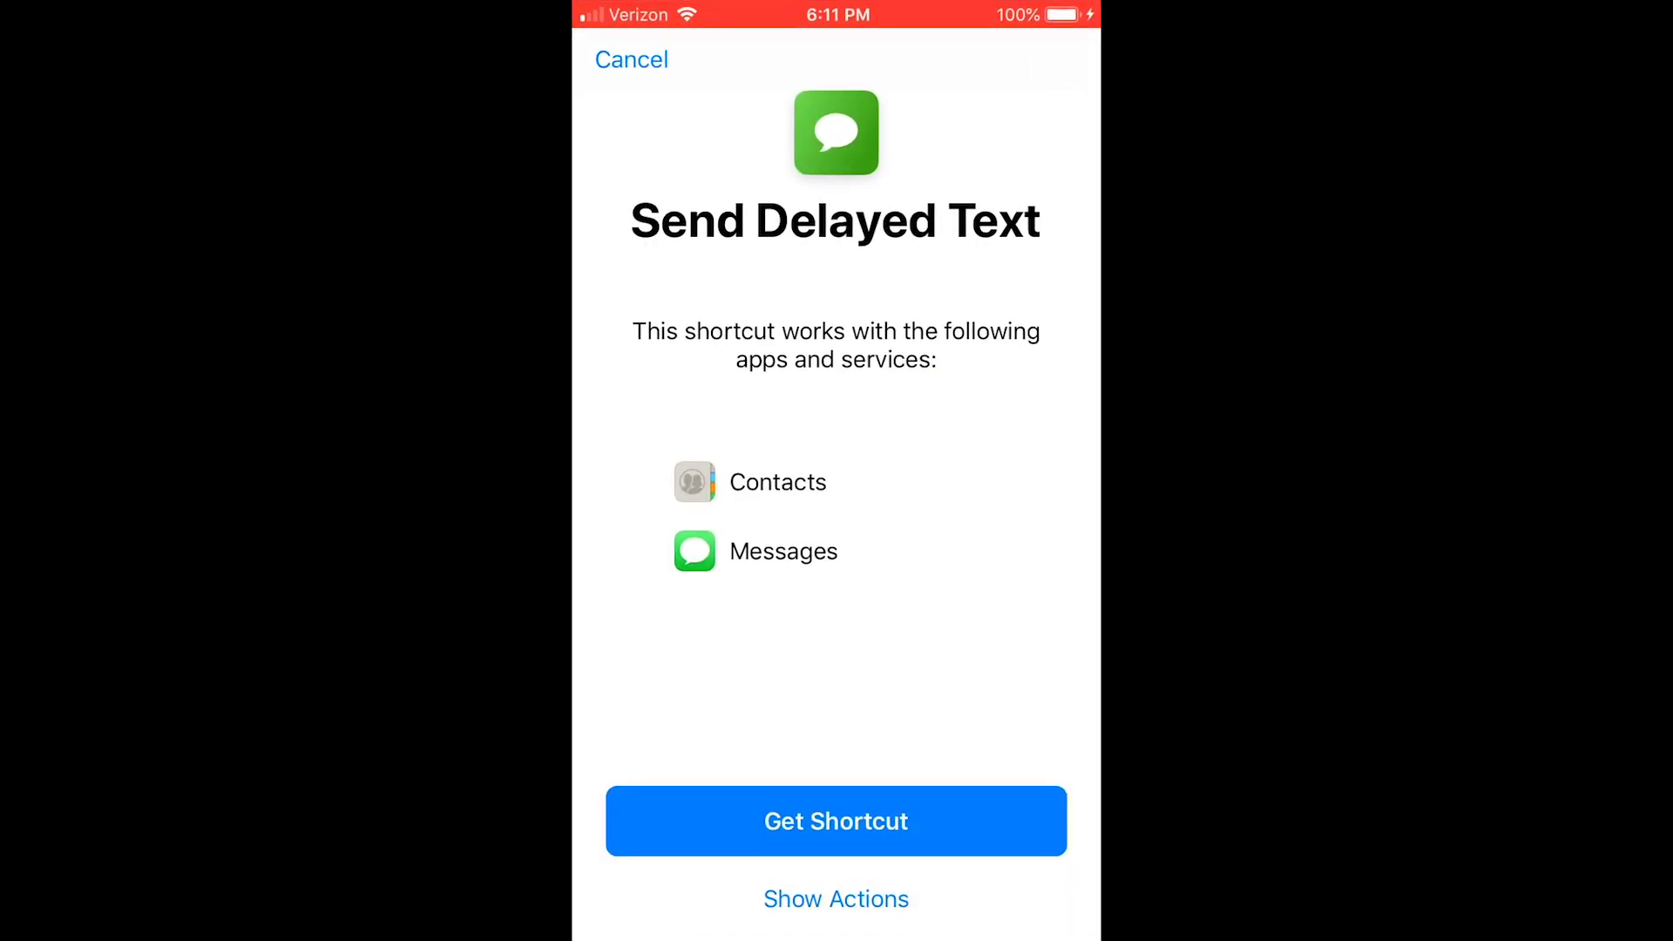
{"action": "left_click", "coordinate": [835, 822]}
{"action": "left_click", "coordinate": [1042, 271]}
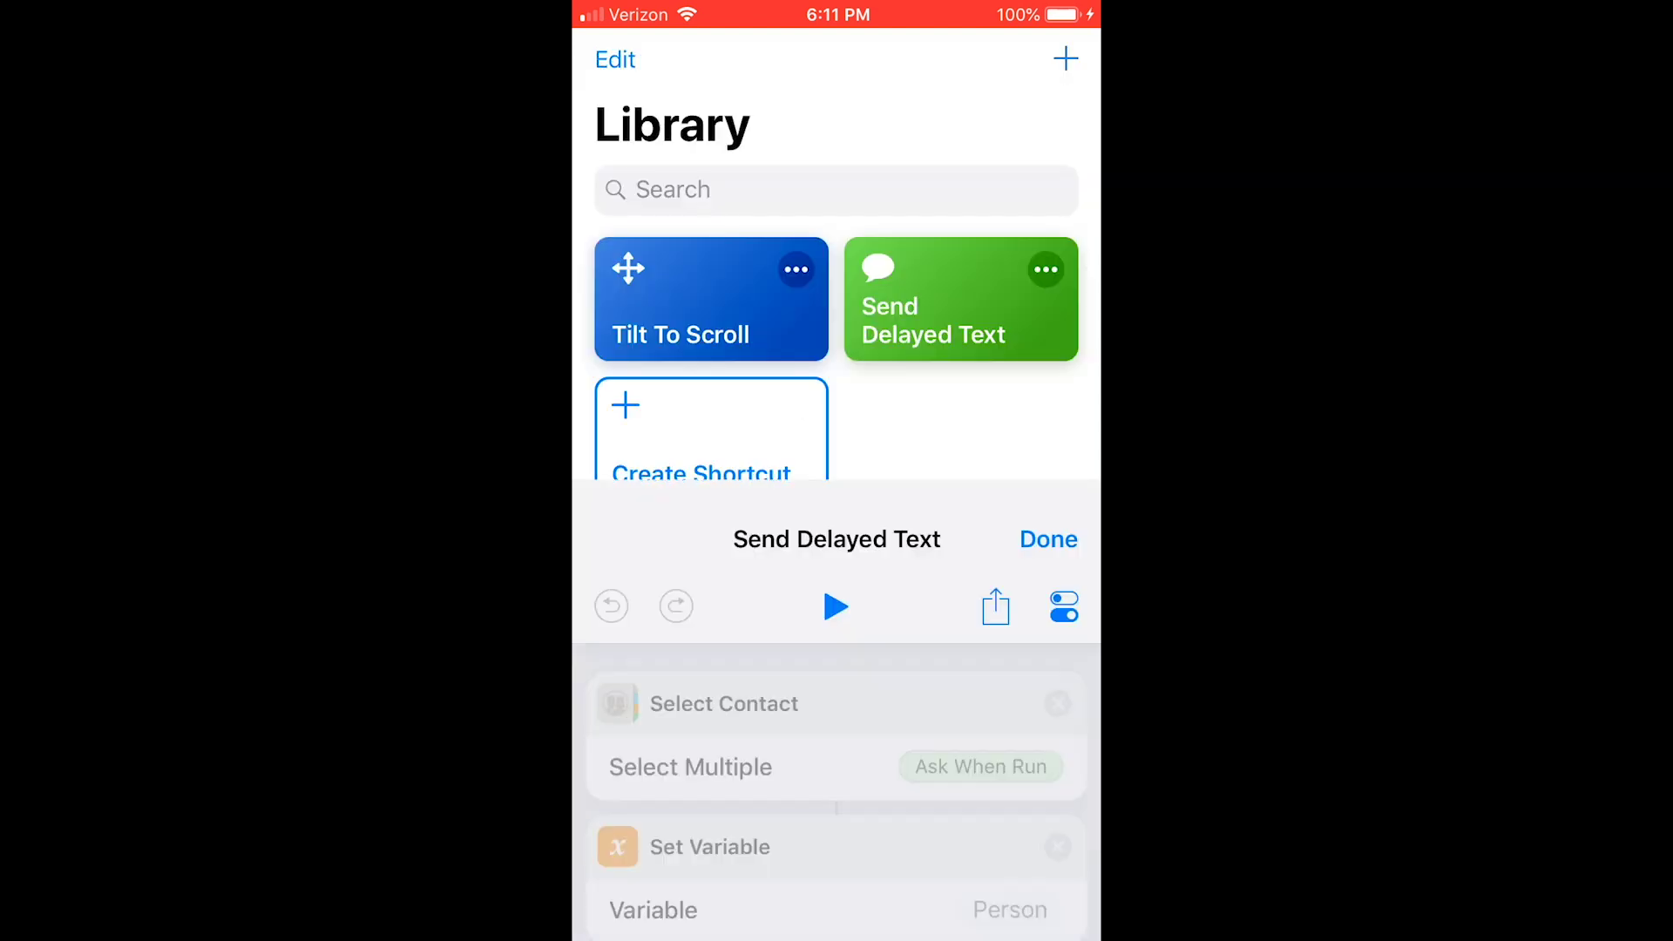
{"action": "left_click", "coordinate": [1048, 58]}
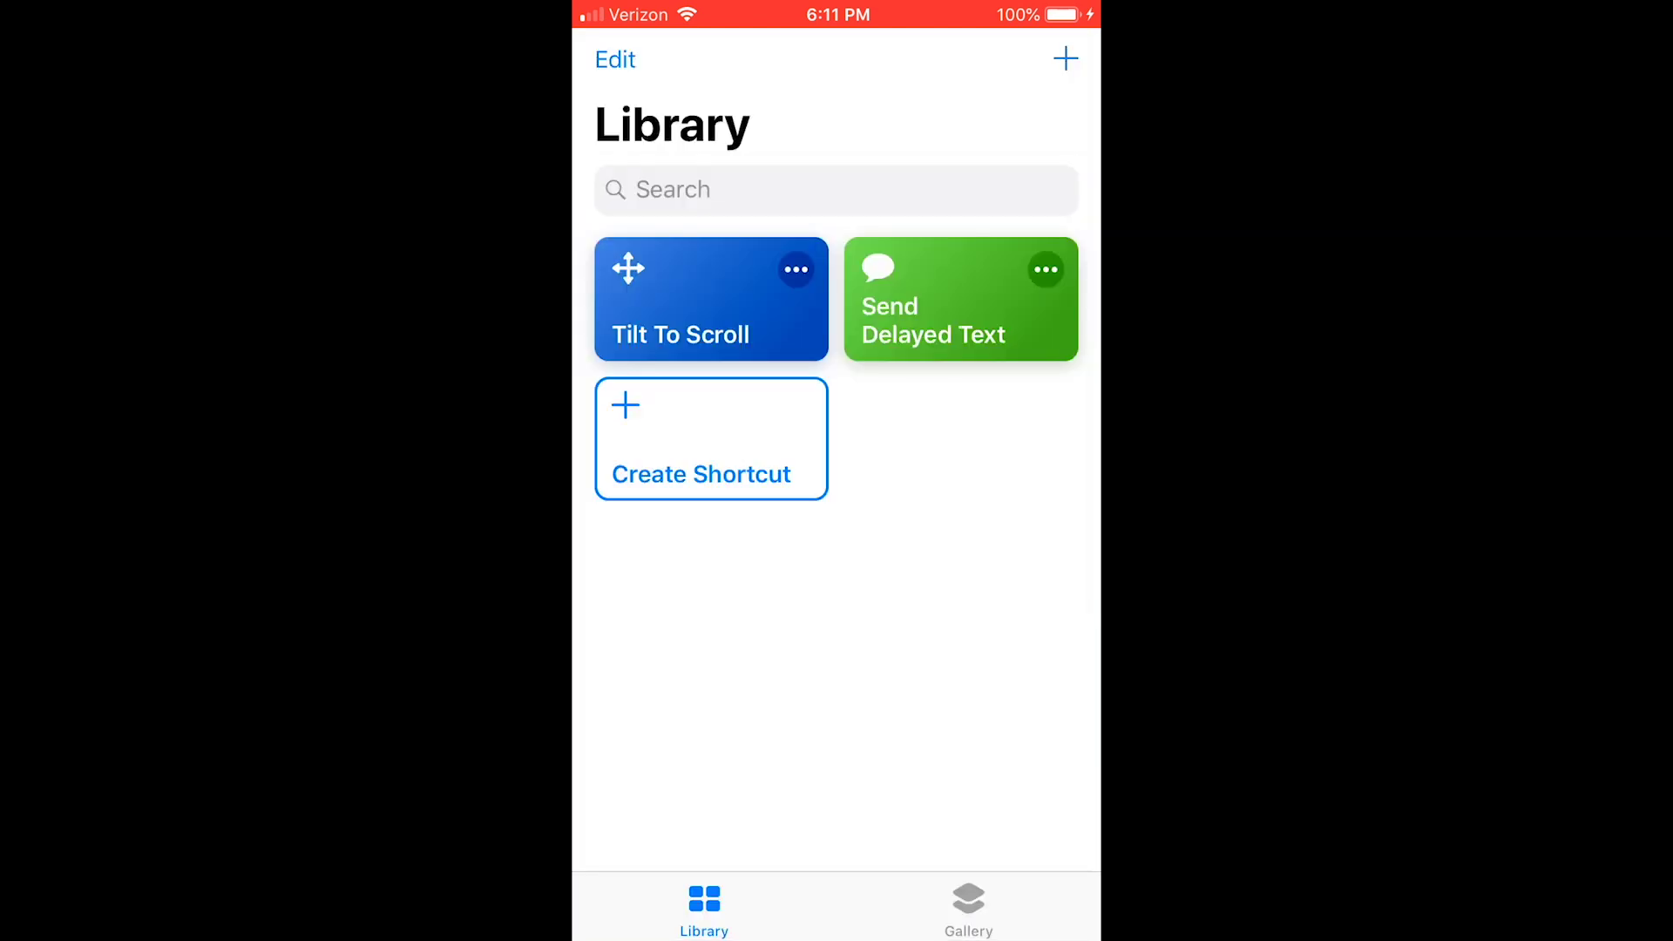
Run Send Delayed Text, pick a single contact, and enter 'Hi' as the message.
{"action": "left_click", "coordinate": [961, 315]}
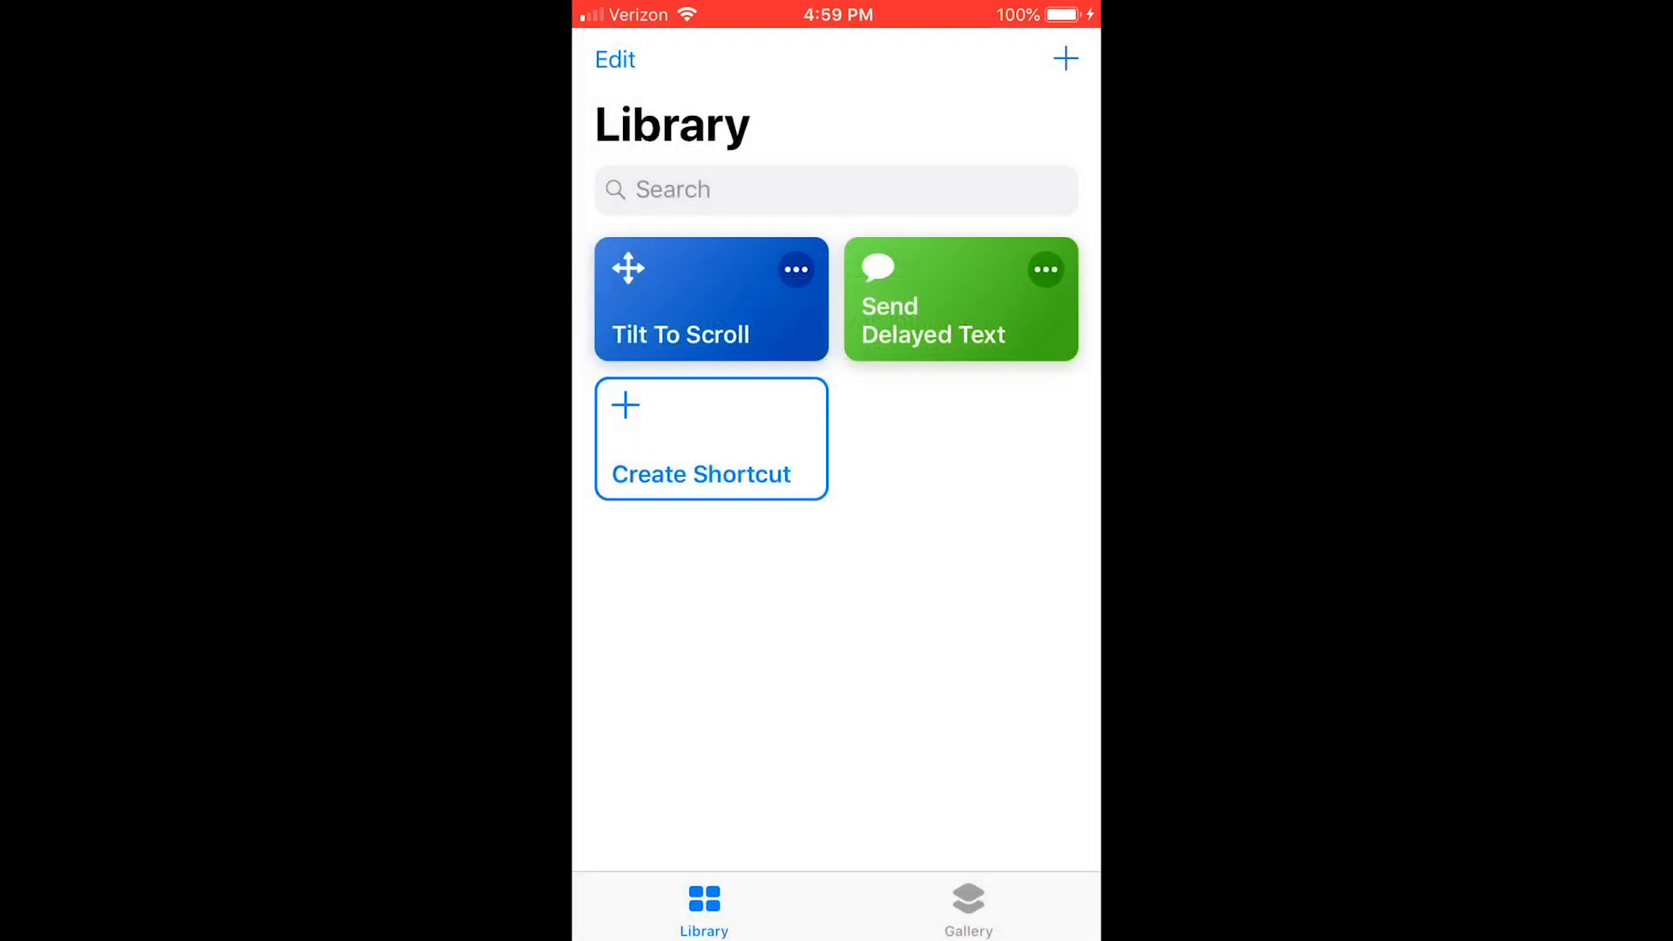
{"action": "left_click", "coordinate": [961, 314]}
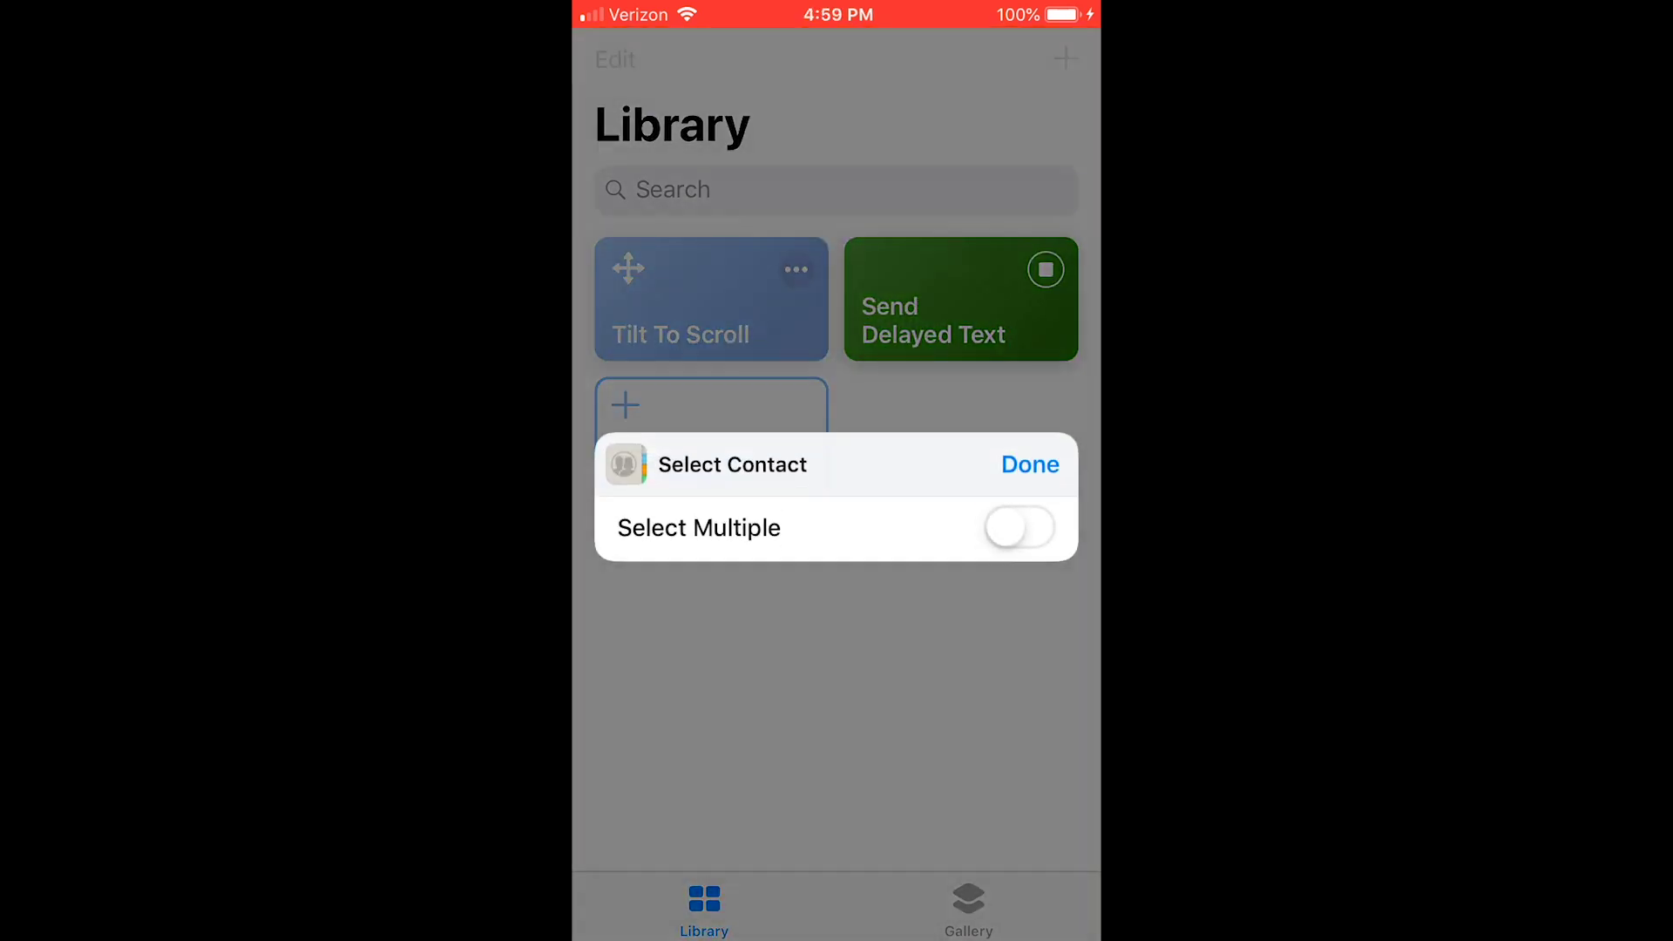
{"action": "left_click", "coordinate": [1020, 516]}
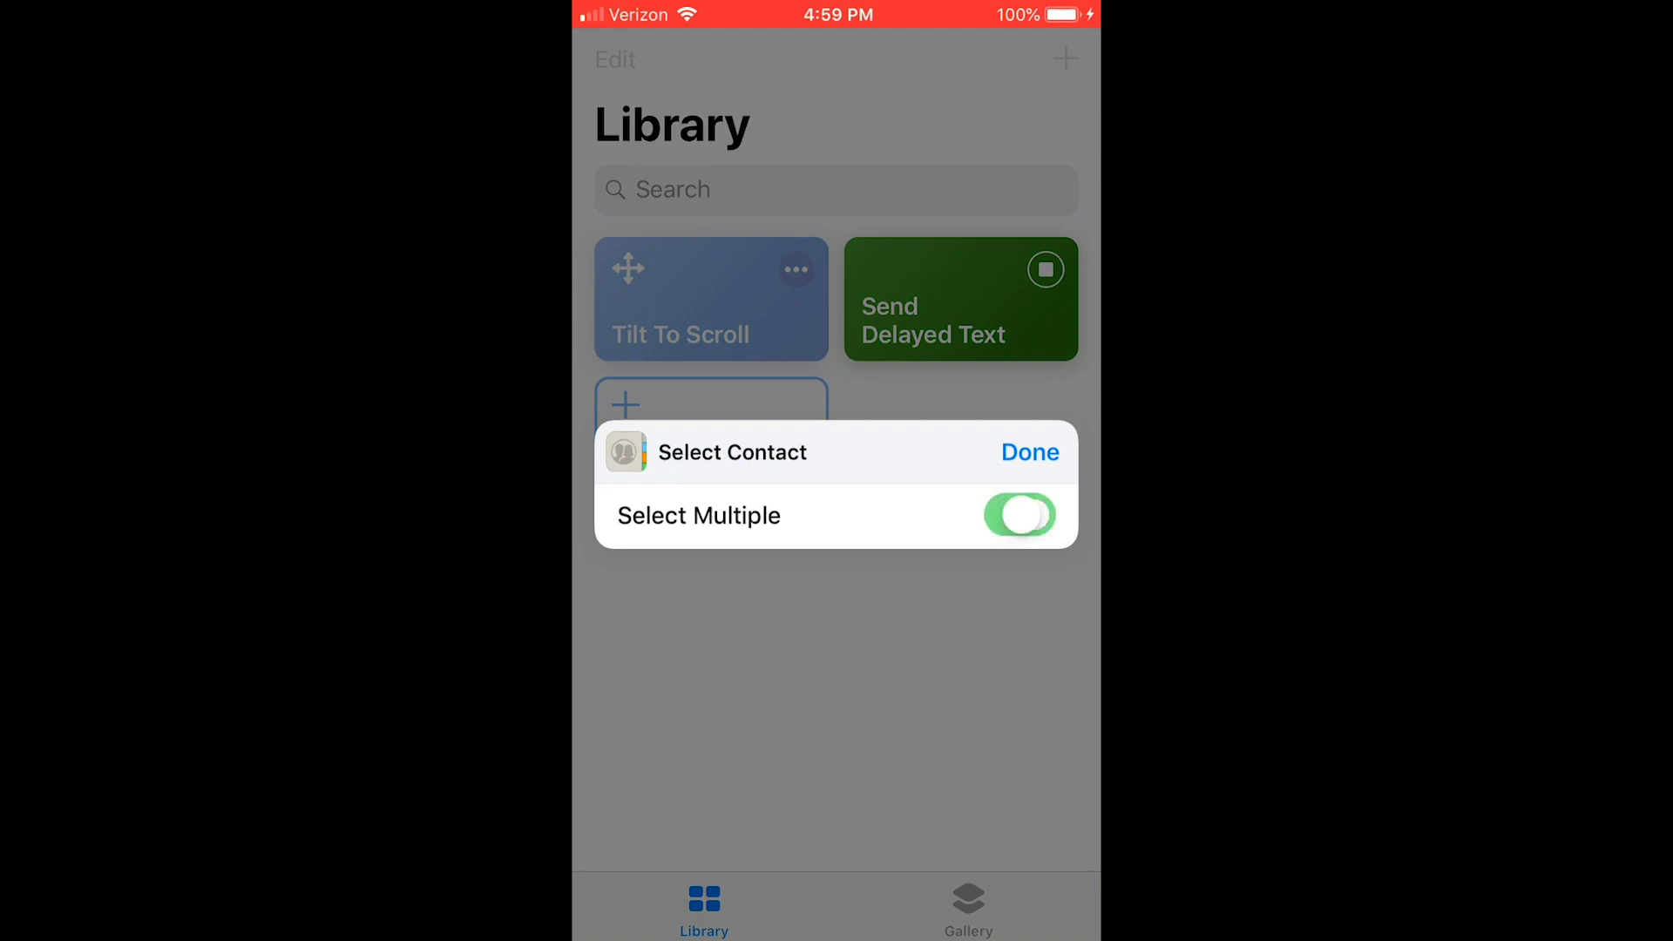
{"action": "left_click", "coordinate": [1020, 516]}
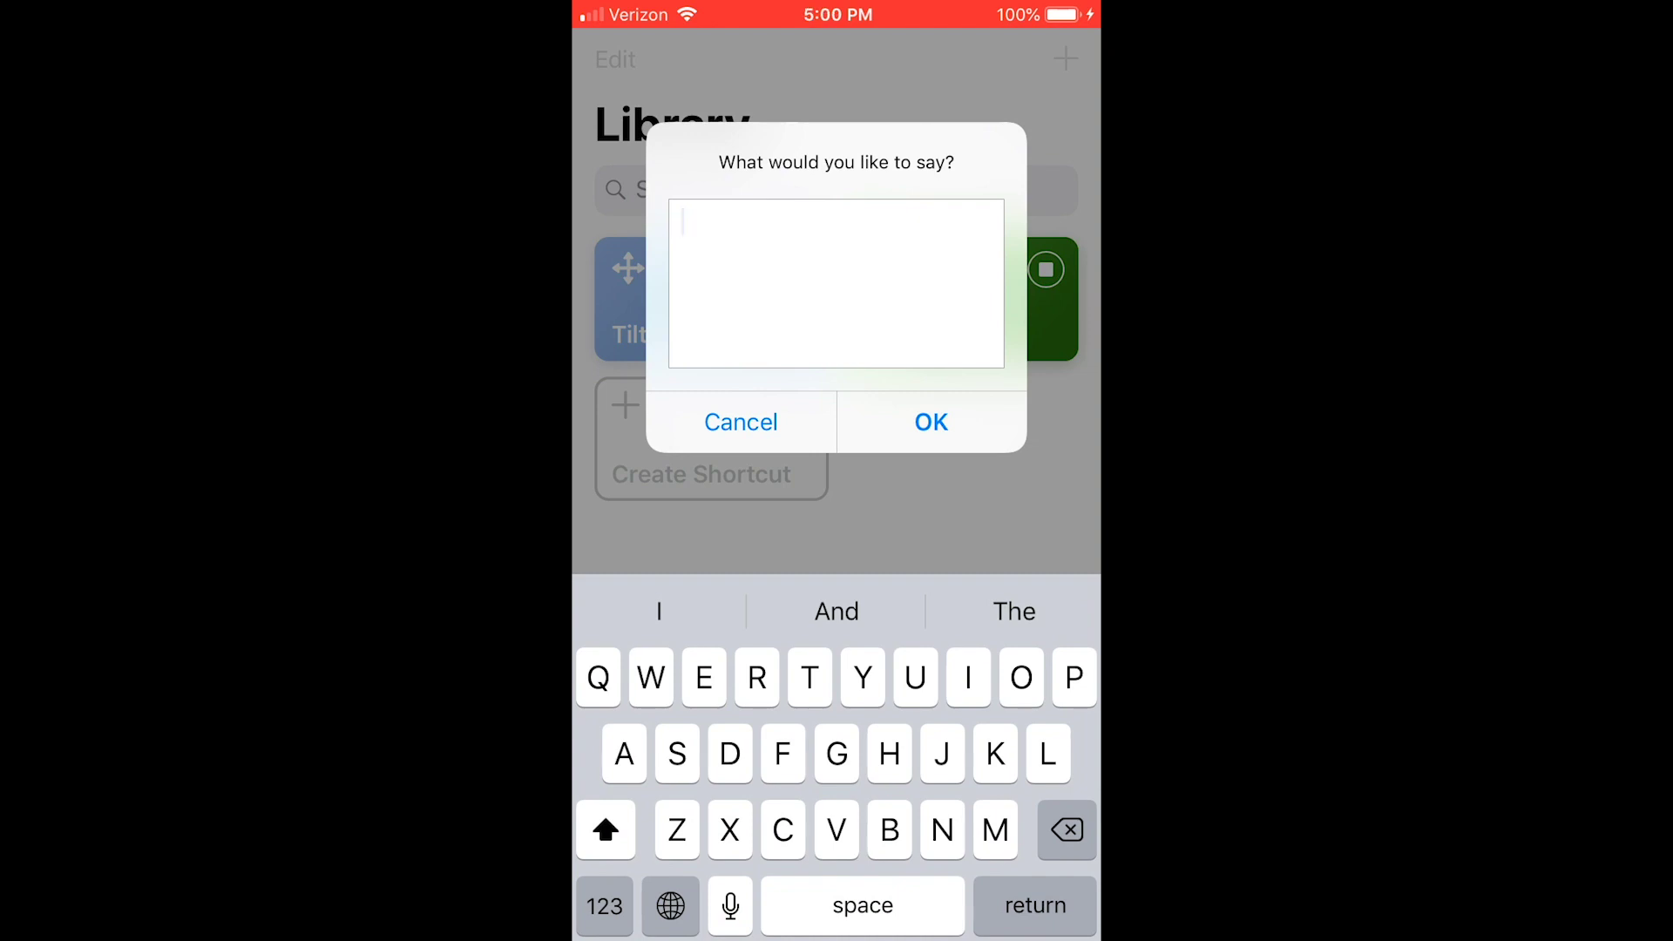
{"action": "type", "text": "Hi"}
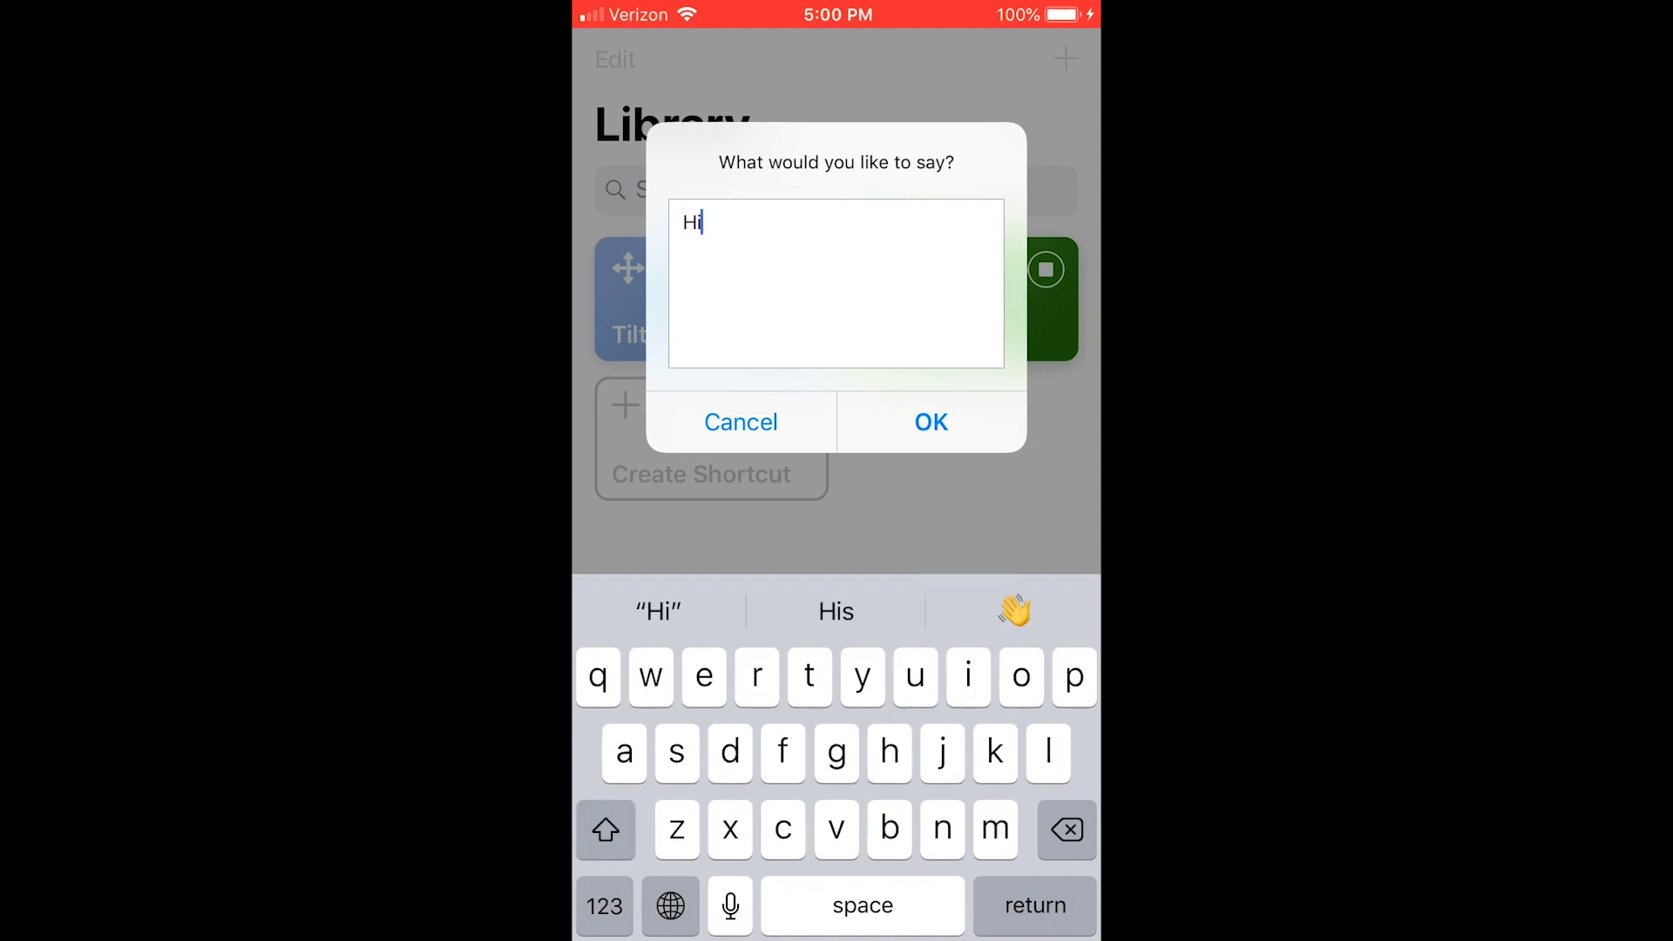
{"action": "left_click", "coordinate": [930, 421]}
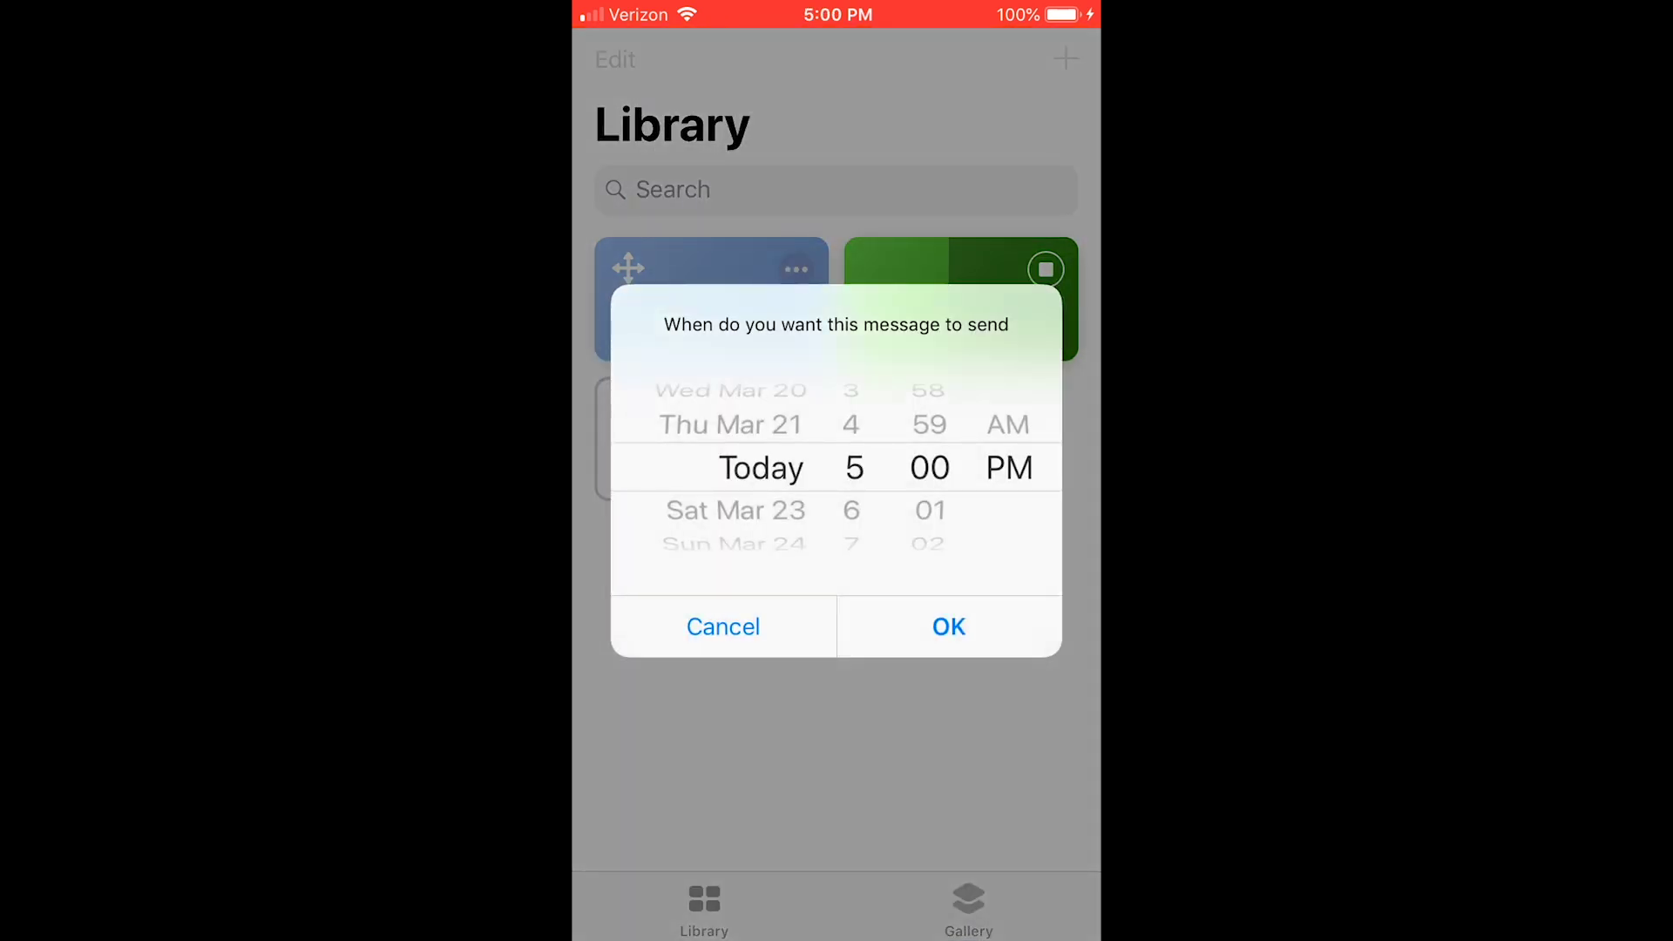
{"action": "scroll", "coordinate": [930, 468], "scroll_direction": "down", "scroll_amount": 1}
Confirm the send time of 5:01 PM today for the 'Hi' message.
{"action": "left_click", "coordinate": [950, 626]}
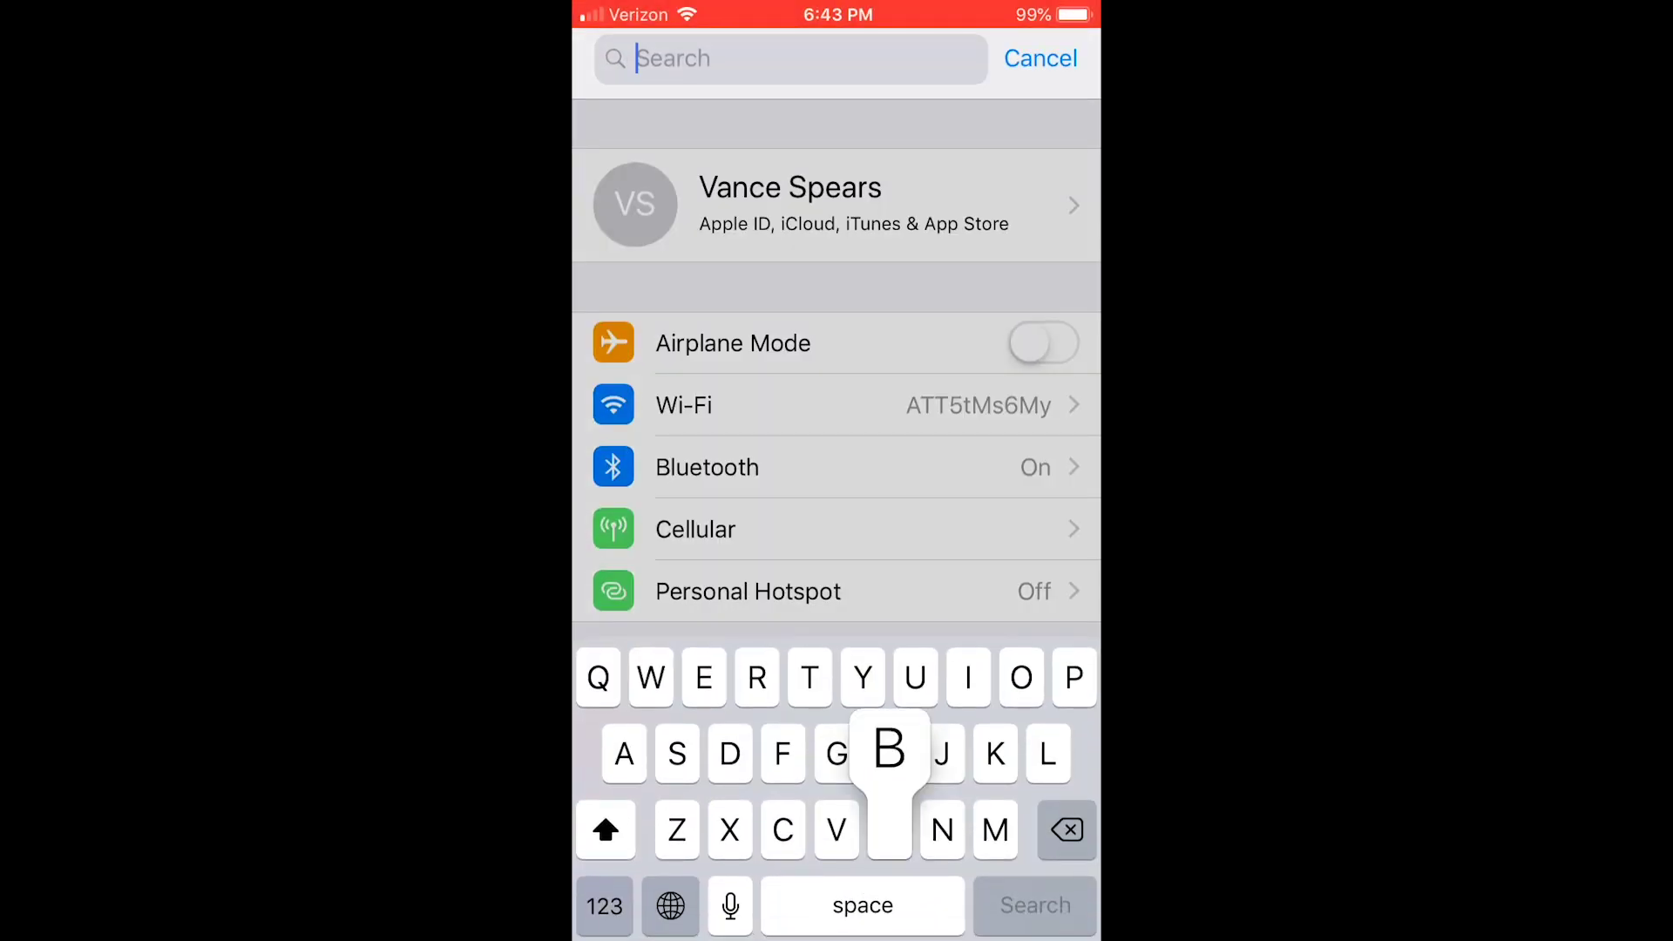
{"action": "type", "text": "Backgrou"}
Switch Background App Refresh from Off to Wi-Fi & Cellular Data.
{"action": "left_click", "coordinate": [785, 221]}
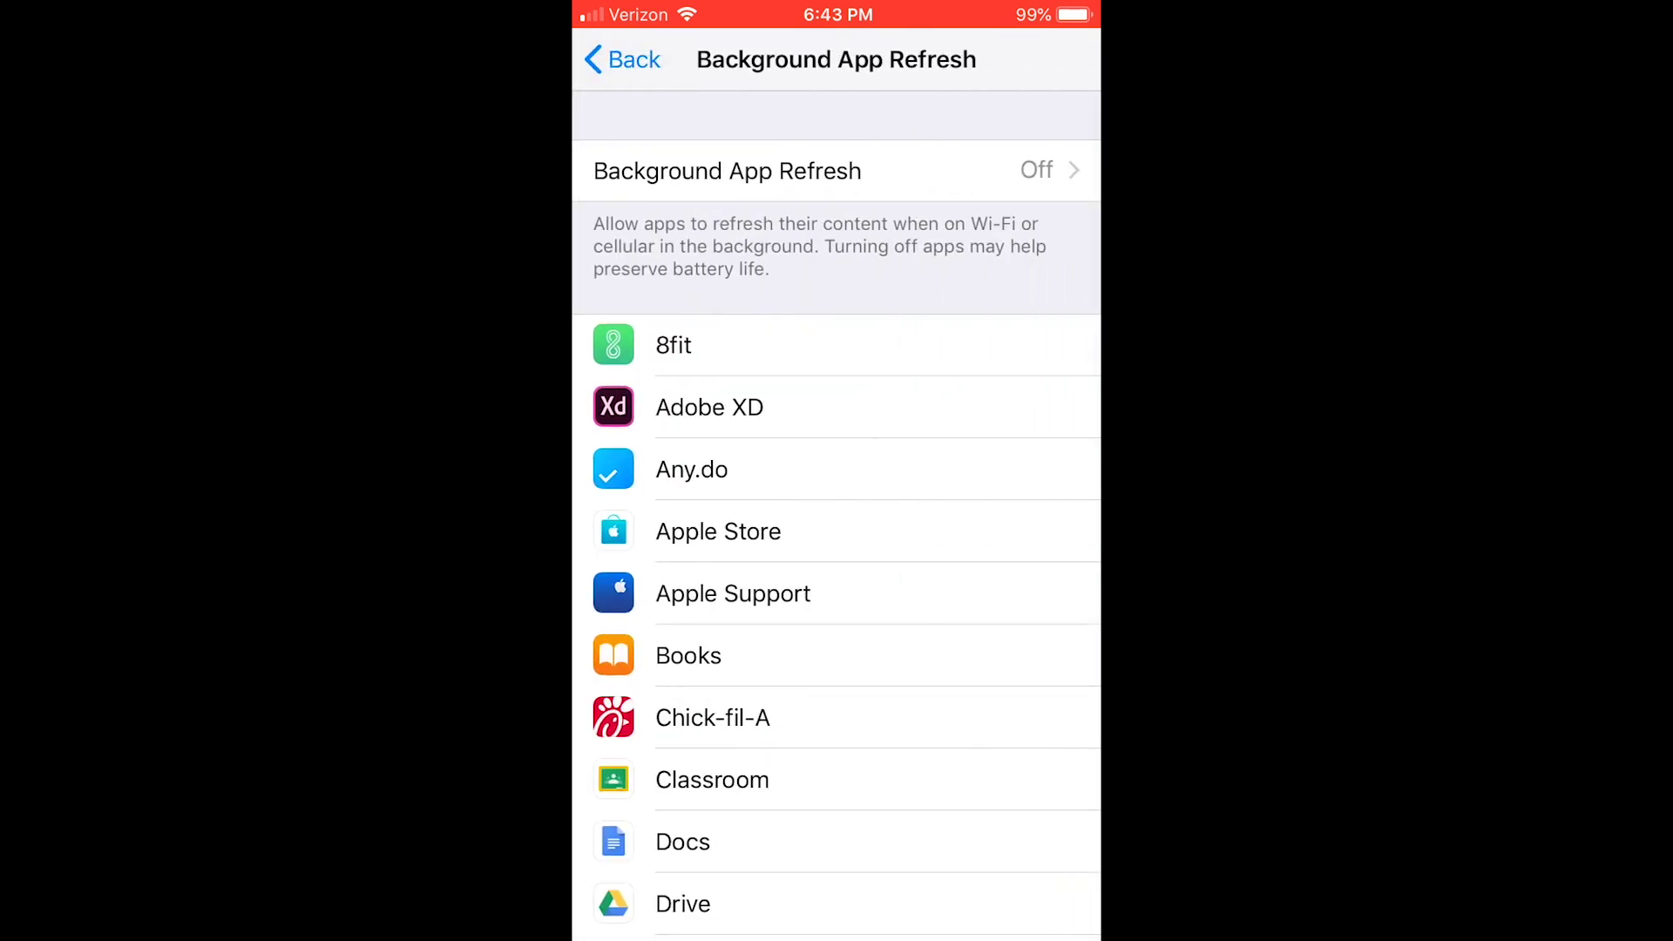
{"action": "left_click", "coordinate": [746, 168]}
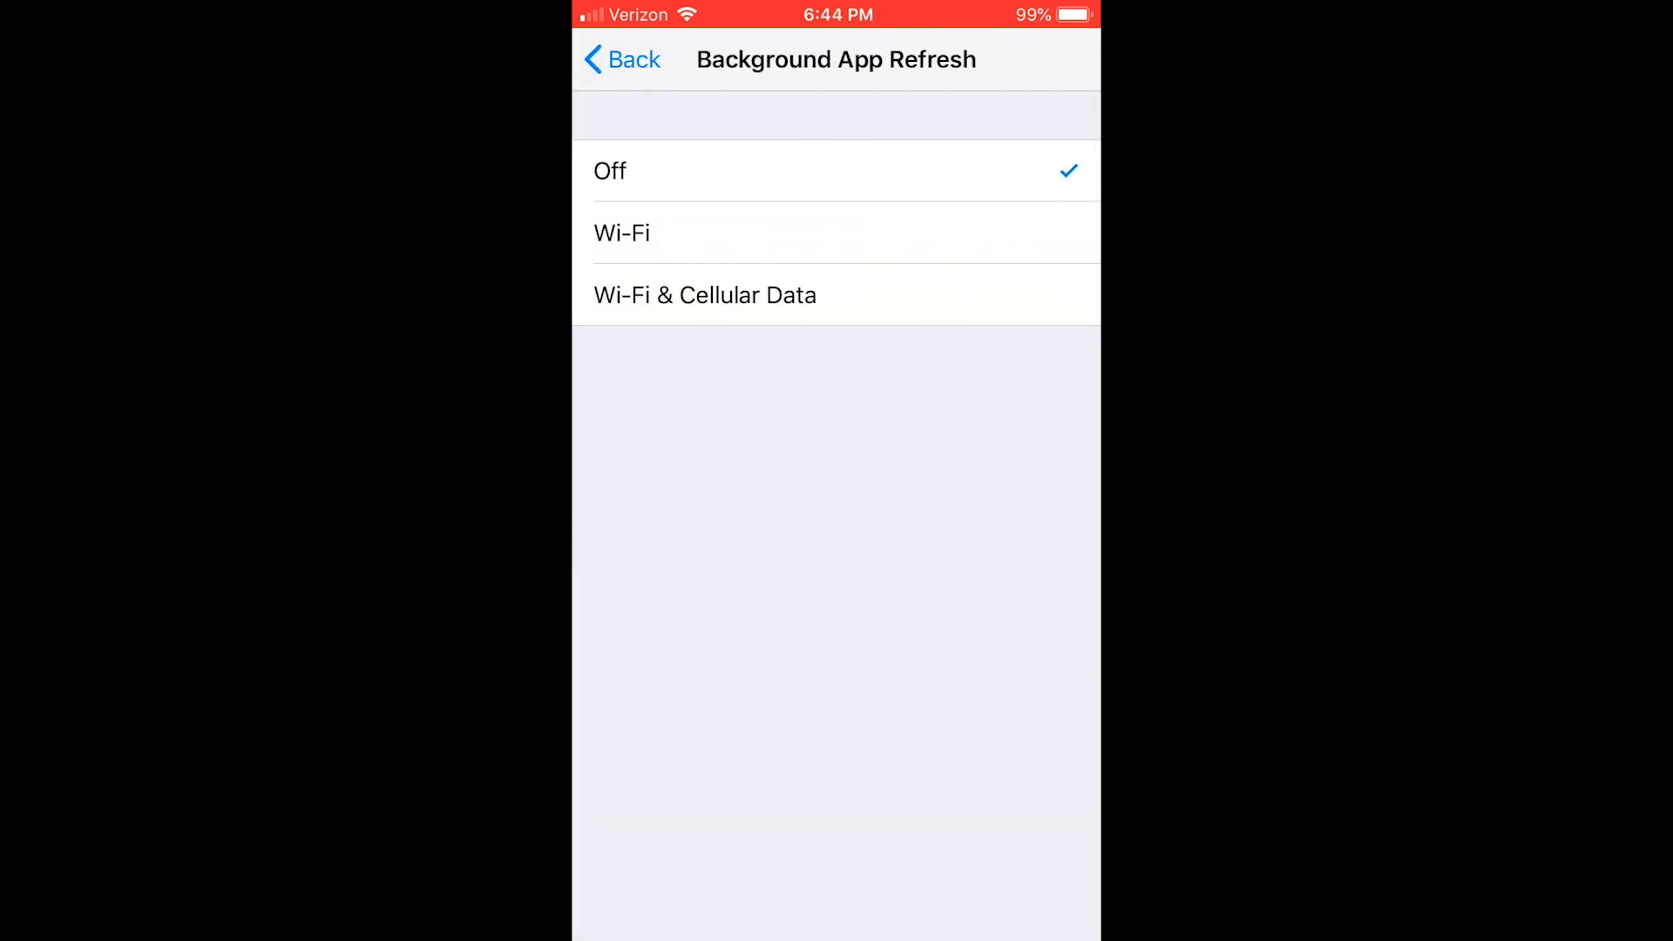
{"action": "left_click", "coordinate": [705, 295]}
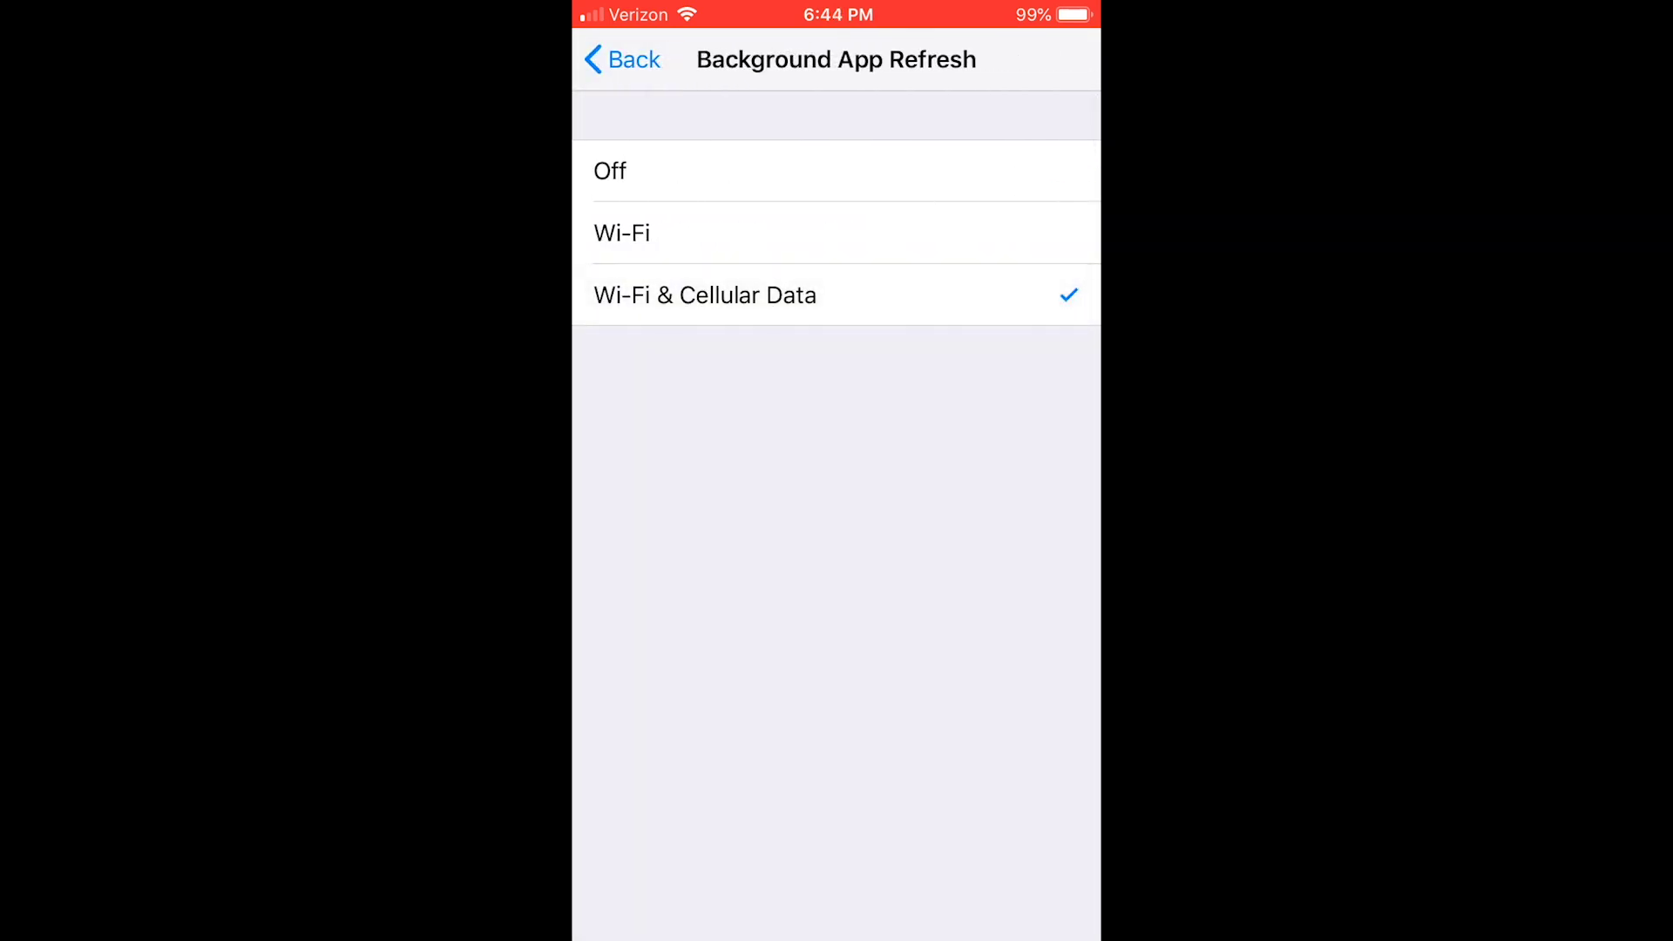